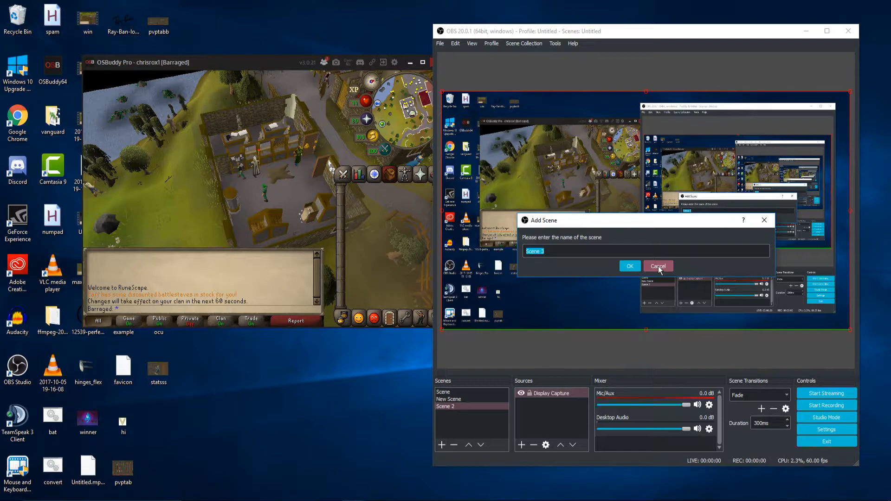
- In New Scene, add a new window capture source named rs that captures the OSBuddy window
{"action": "left_click", "coordinate": [460, 400]}
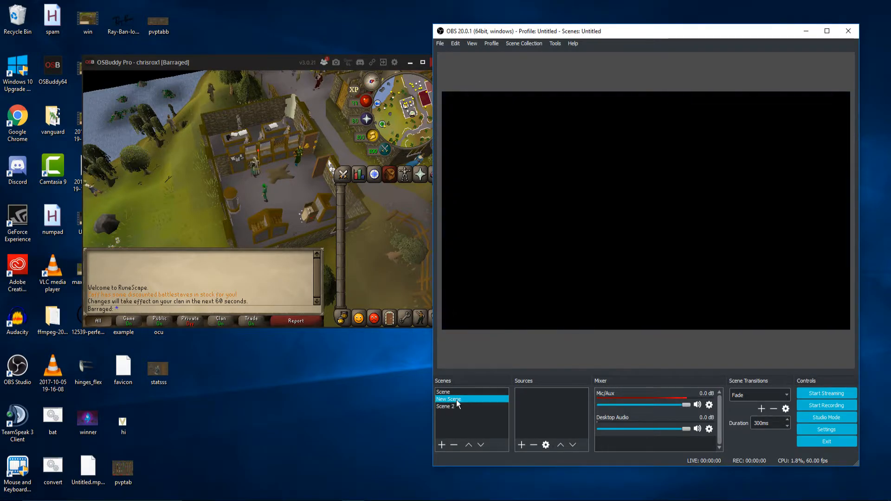
{"action": "right_click", "coordinate": [533, 399]}
{"action": "mouse_move", "coordinate": [556, 405]}
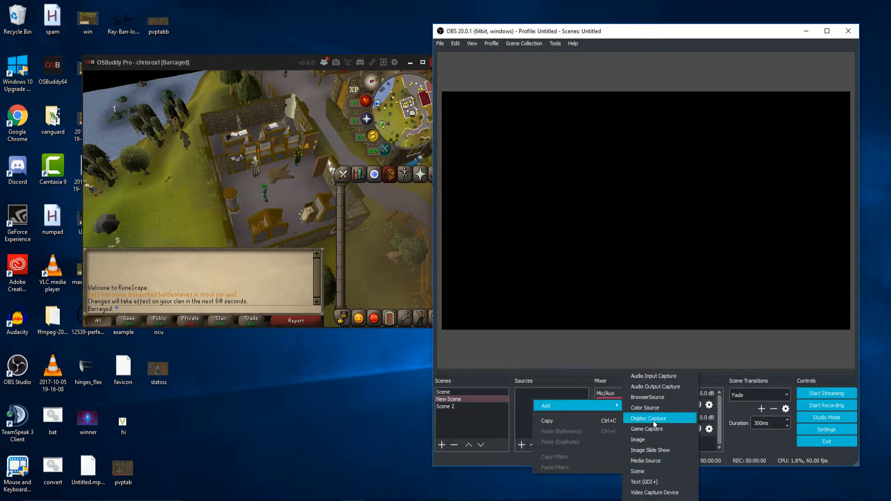
{"action": "left_click", "coordinate": [659, 499]}
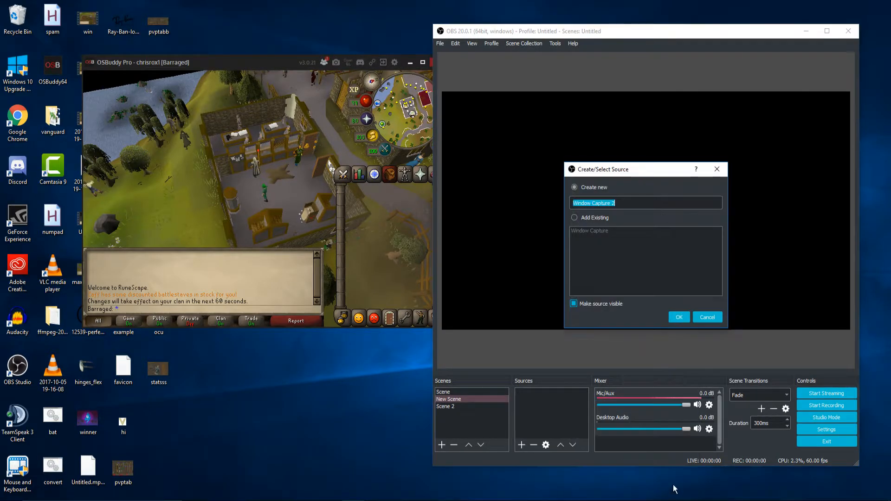
{"action": "type", "text": "rs"}
{"action": "key", "text": "Return"}
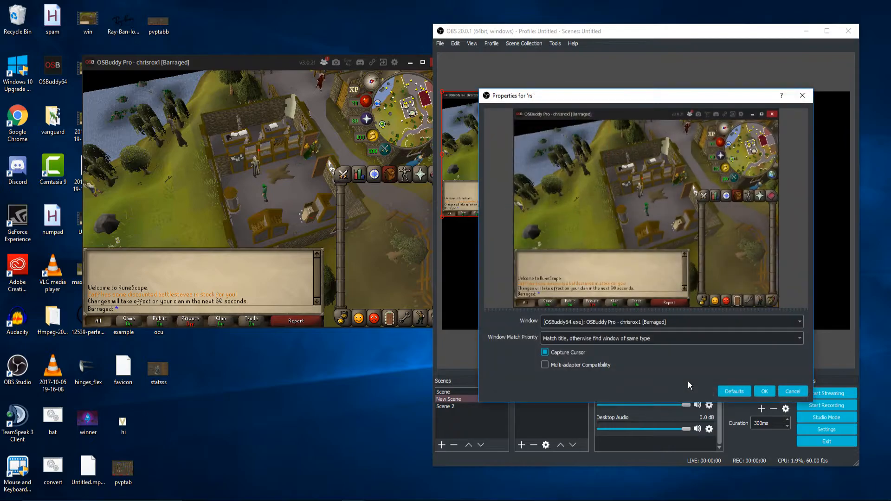
{"action": "left_click", "coordinate": [763, 392]}
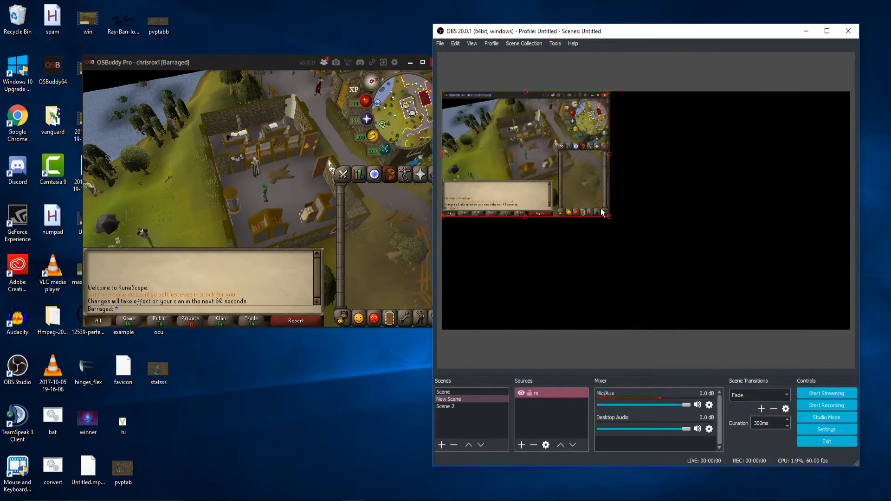
- Scale up the rs source in the preview until it fills the canvas
{"action": "left_click_drag", "start_coordinate": [606, 217], "coordinate": [714, 256]}
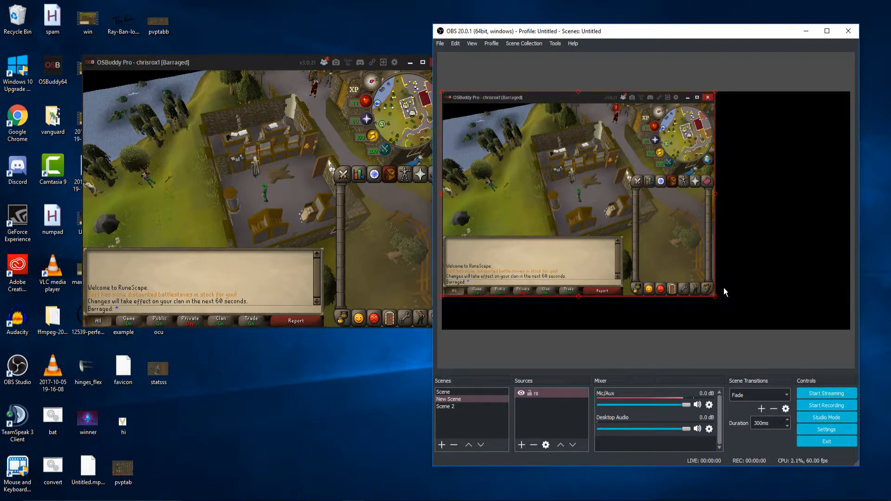
{"action": "left_click_drag", "start_coordinate": [715, 296], "coordinate": [848, 327]}
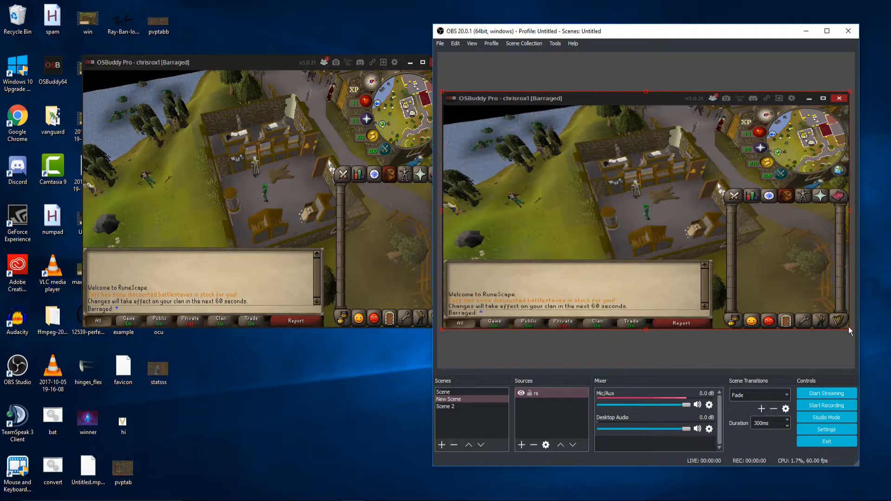
{"action": "left_click", "coordinate": [834, 344]}
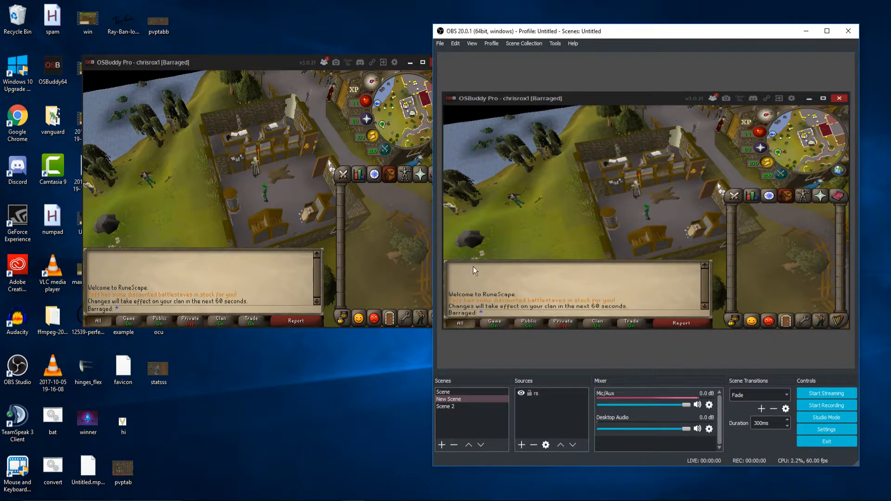
- Shrink the rs source in the preview, and enlarge and reposition the OSBuddy game window on the desktop
{"action": "left_click", "coordinate": [830, 302]}
{"action": "left_click_drag", "start_coordinate": [850, 330], "coordinate": [729, 294]}
{"action": "left_click_drag", "start_coordinate": [252, 65], "coordinate": [367, 68]}
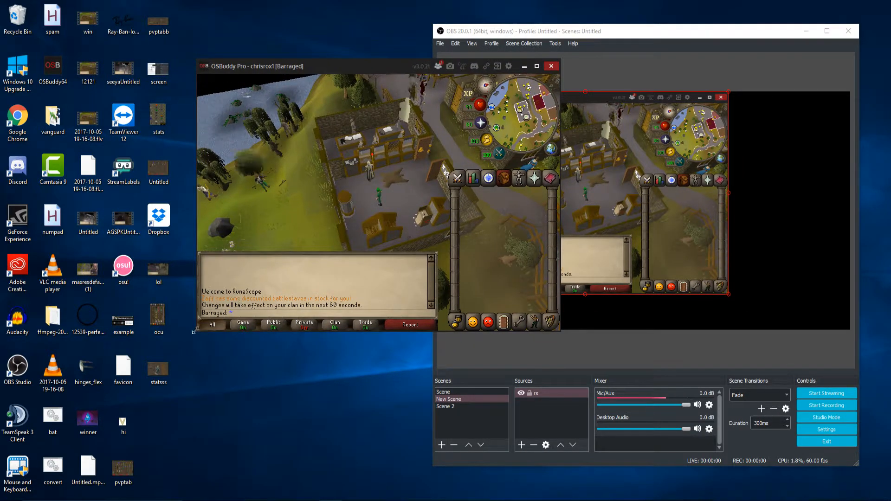
{"action": "left_click_drag", "start_coordinate": [196, 331], "coordinate": [123, 347]}
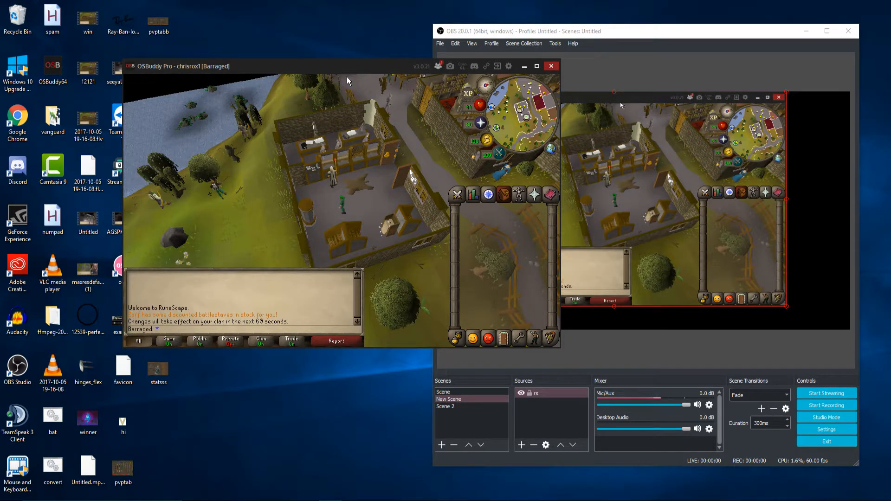
{"action": "left_click_drag", "start_coordinate": [124, 347], "coordinate": [129, 366]}
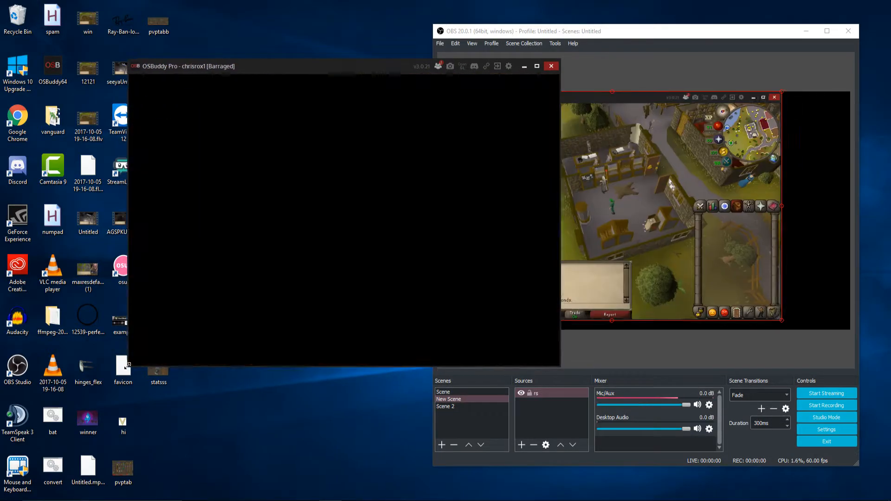
{"action": "left_click_drag", "start_coordinate": [325, 67], "coordinate": [309, 68]}
{"action": "scroll", "coordinate": [321, 209], "scroll_direction": "up", "scroll_amount": 5}
{"action": "left_click_drag", "start_coordinate": [324, 210], "coordinate": [254, 168]}
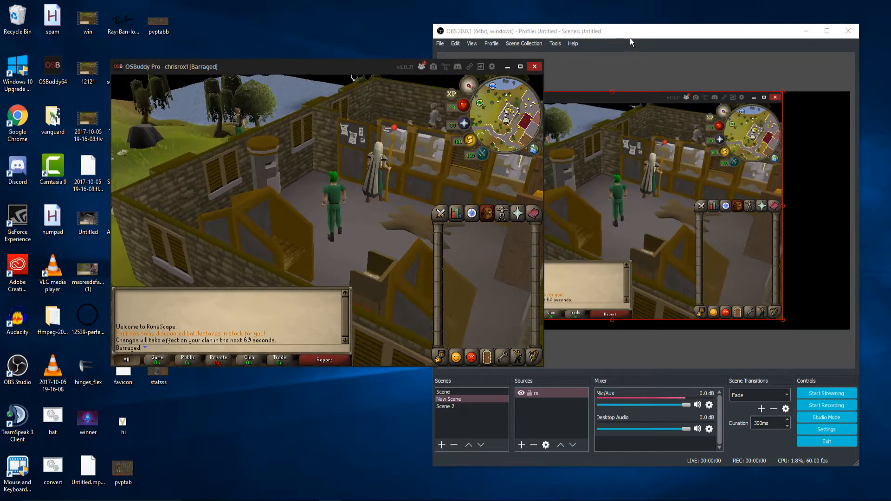
- Resize the rs source to fit the canvas with the enlarged game window
{"action": "left_click", "coordinate": [632, 40]}
{"action": "left_click_drag", "start_coordinate": [783, 320], "coordinate": [850, 327]}
{"action": "left_click", "coordinate": [822, 332]}
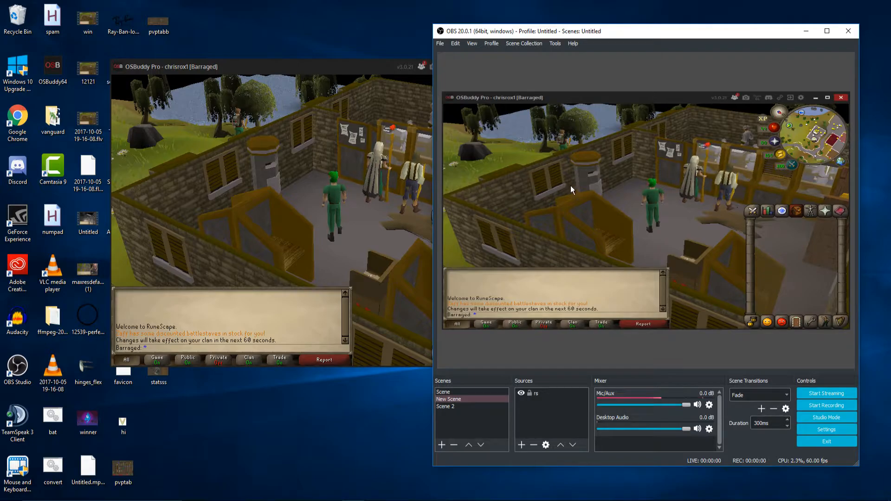
- Enlarge the OSBuddy window slightly, and reposition and rescale the rs source so it covers the whole canvas
{"action": "left_click_drag", "start_coordinate": [113, 367], "coordinate": [97, 377]}
{"action": "left_click", "coordinate": [588, 213]}
{"action": "left_click_drag", "start_coordinate": [443, 92], "coordinate": [510, 146]}
{"action": "left_click_drag", "start_coordinate": [571, 193], "coordinate": [503, 140]}
{"action": "left_click_drag", "start_coordinate": [795, 282], "coordinate": [847, 328]}
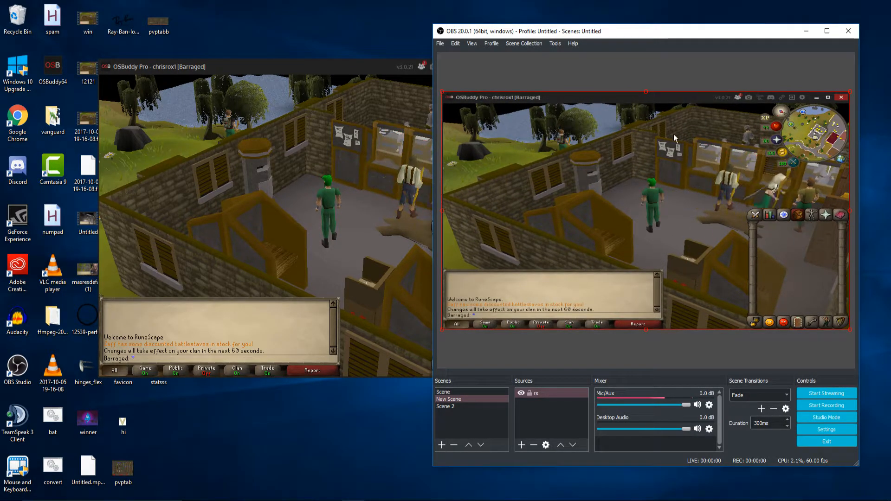
- Crop the game window's title bar and its thin left and bottom borders off the rs source
{"action": "left_click_drag", "start_coordinate": [646, 92], "coordinate": [632, 105]}
{"action": "left_click_drag", "start_coordinate": [440, 214], "coordinate": [442, 215]}
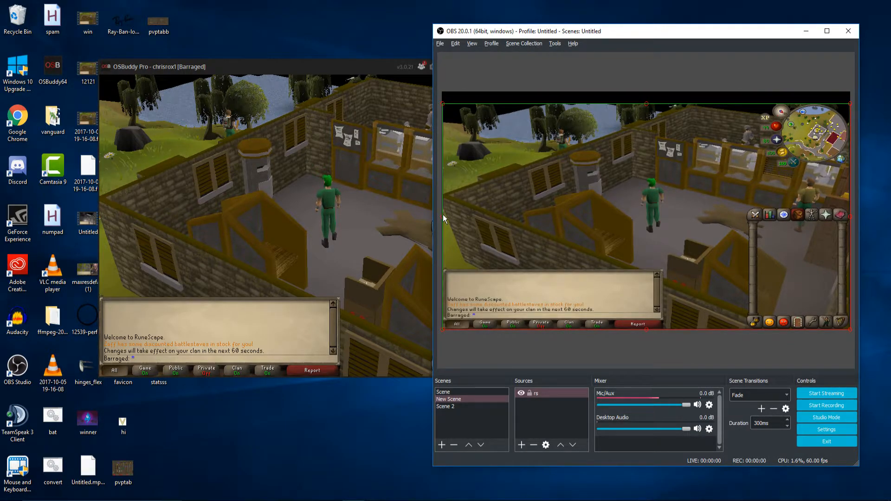
{"action": "left_click_drag", "start_coordinate": [647, 330], "coordinate": [647, 327]}
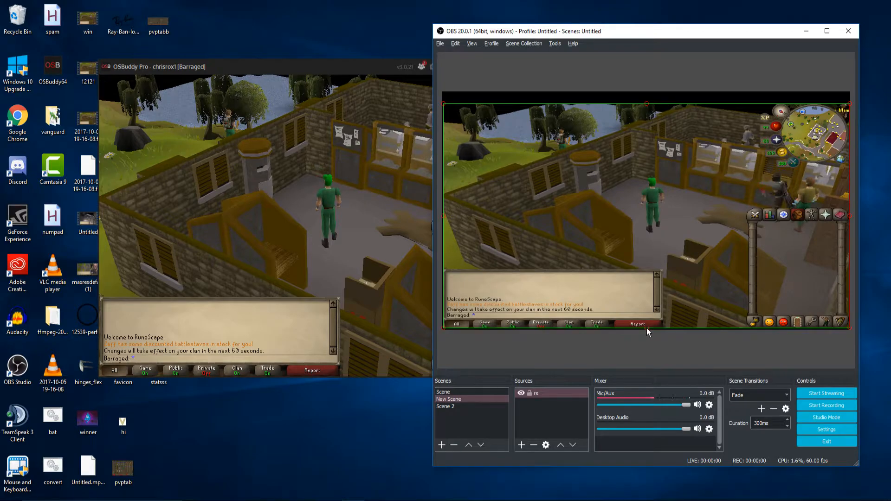
- Crop the right border off the rs source, align it to the canvas's top-left corner and scale it to fill the canvas
{"action": "left_click_drag", "start_coordinate": [795, 229], "coordinate": [782, 230]}
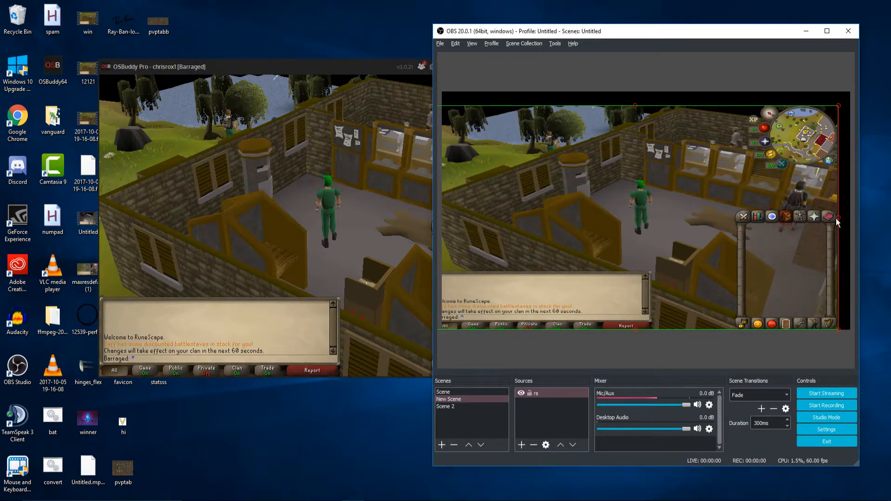
{"action": "left_click_drag", "start_coordinate": [838, 216], "coordinate": [837, 217]}
{"action": "left_click_drag", "start_coordinate": [715, 241], "coordinate": [723, 227]}
{"action": "left_click_drag", "start_coordinate": [848, 316], "coordinate": [850, 328]}
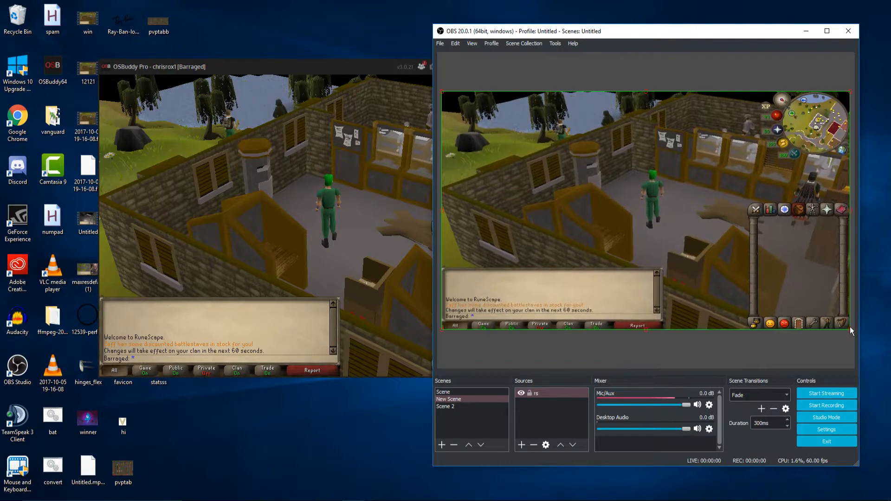
{"action": "left_click", "coordinate": [838, 339]}
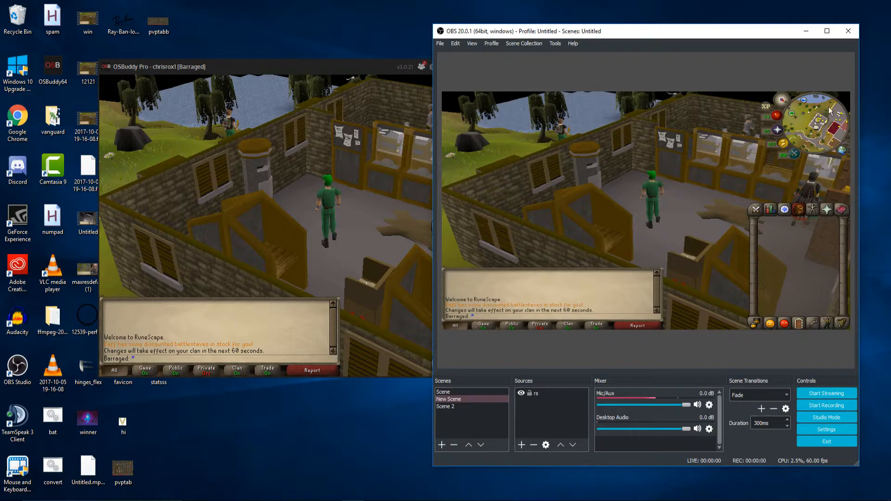
{"action": "scroll", "coordinate": [382, 244], "scroll_direction": "down", "scroll_amount": 3}
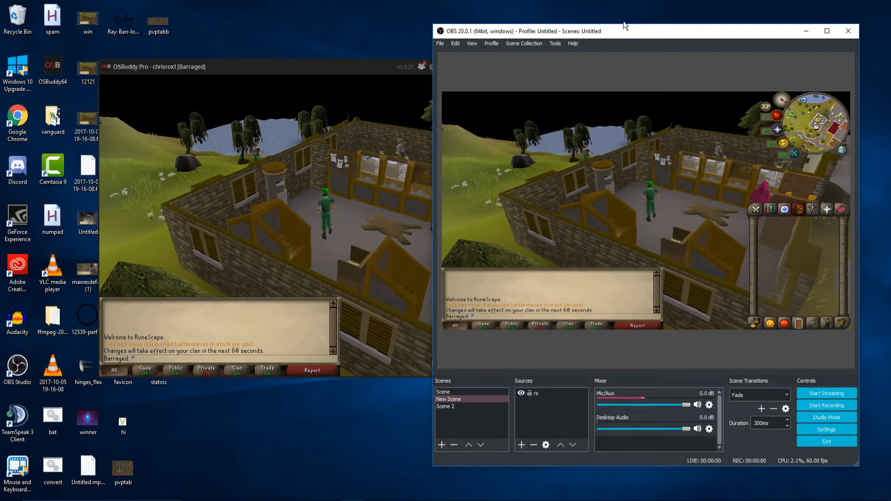
- Add an Audio Input Capture source to New Scene with VoiceMeeter Output (VB-Audio VoiceMeeter VAIO) as its device
{"action": "left_click_drag", "start_coordinate": [623, 27], "coordinate": [564, 13]}
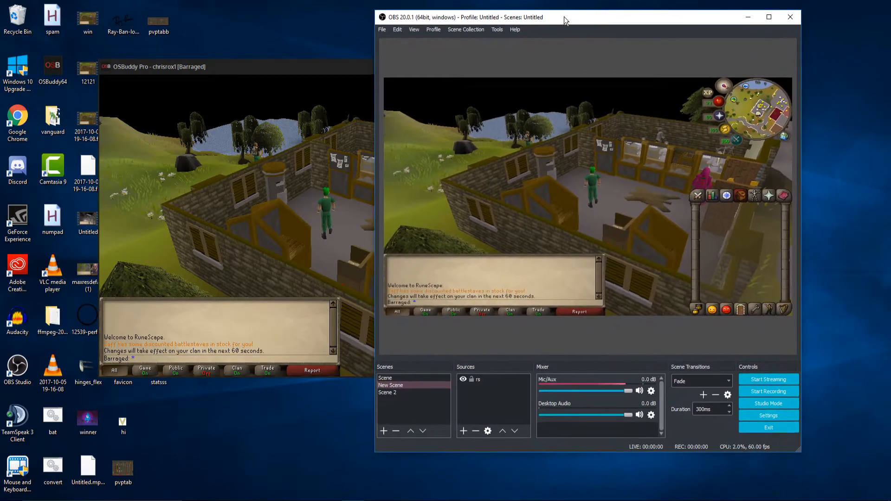
{"action": "right_click", "coordinate": [486, 391]}
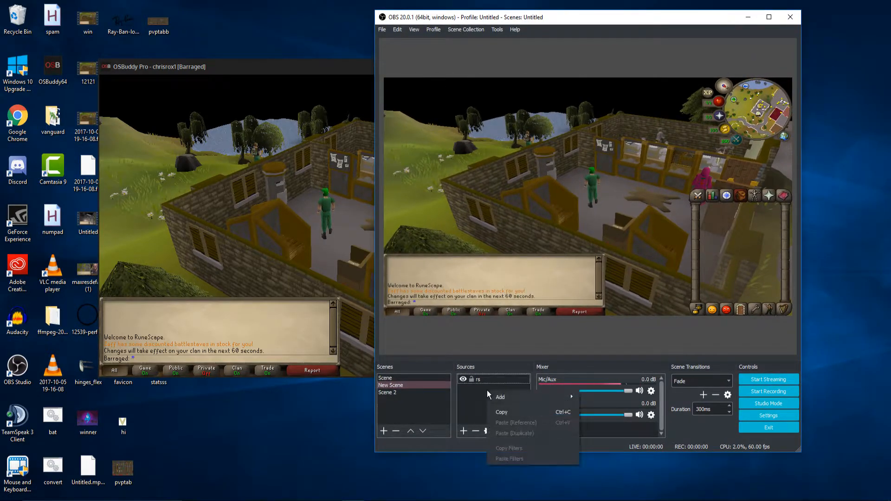
{"action": "mouse_move", "coordinate": [525, 394]}
{"action": "left_click", "coordinate": [607, 377]}
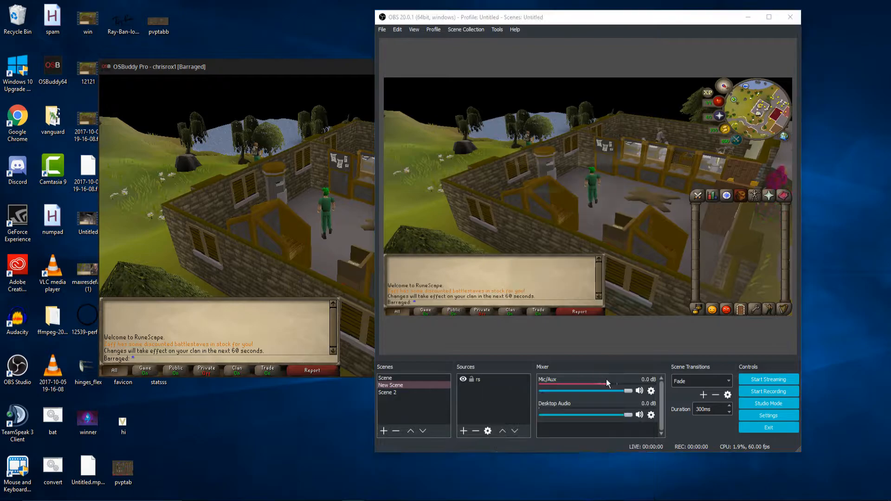
{"action": "left_click", "coordinate": [622, 304]}
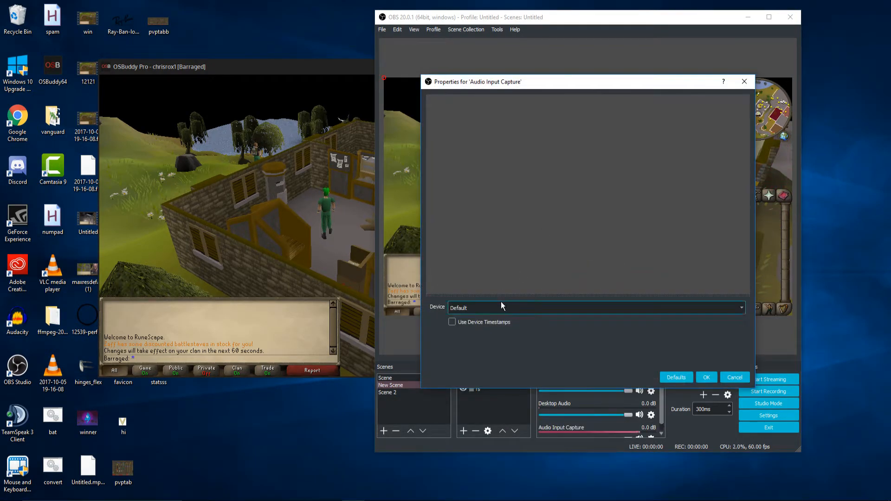
{"action": "left_click", "coordinate": [483, 308]}
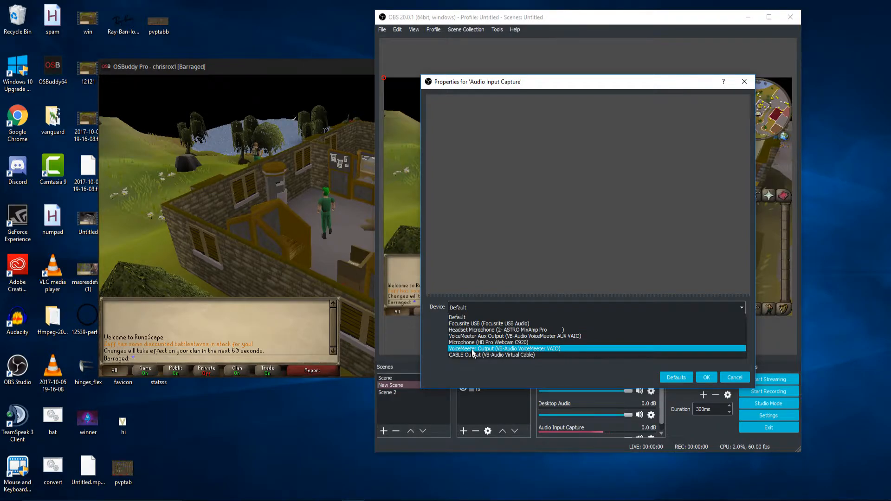
{"action": "left_click", "coordinate": [473, 350]}
{"action": "left_click", "coordinate": [705, 377]}
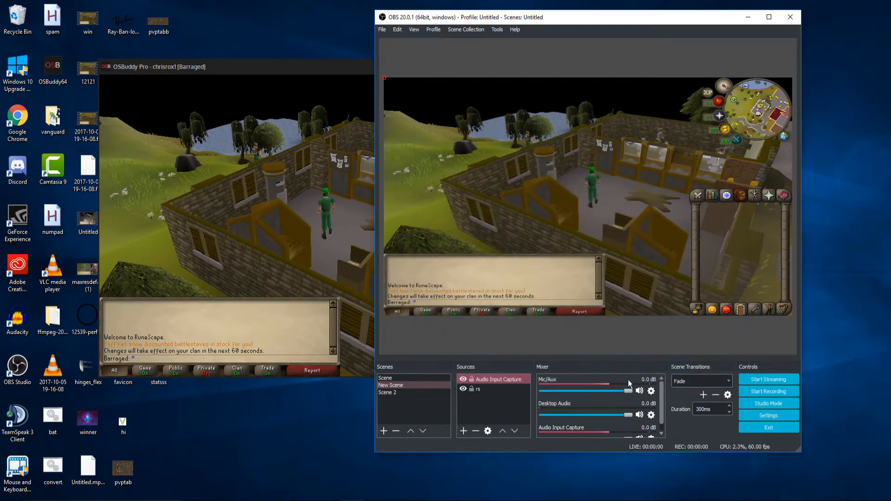
- Lower the Mic/Aux volume to -0.8 dB, and remove the Audio Input Capture source from the scene
{"action": "scroll", "coordinate": [545, 391], "scroll_direction": "down", "scroll_amount": 1}
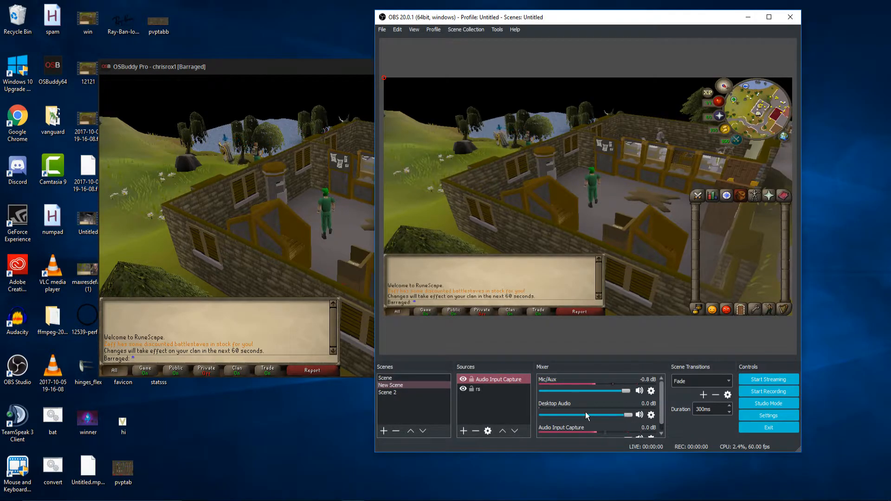
{"action": "right_click", "coordinate": [506, 381]}
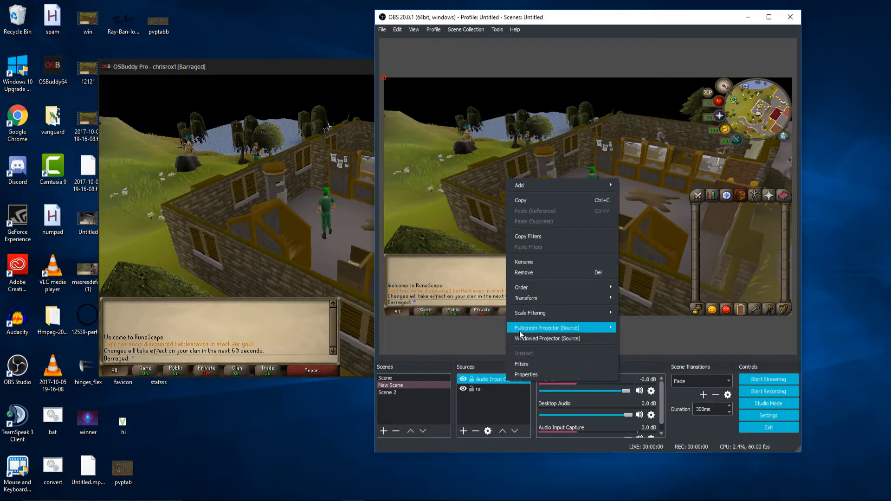
{"action": "left_click", "coordinate": [537, 267]}
{"action": "left_click", "coordinate": [626, 249]}
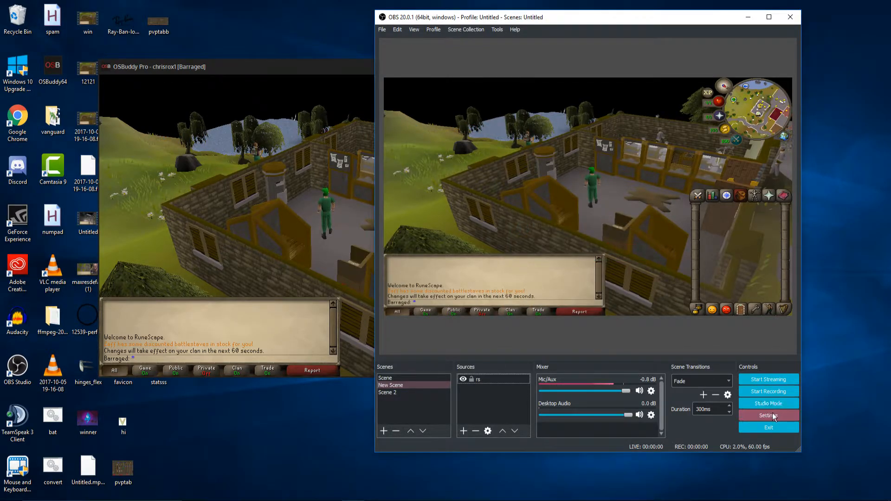
- Open the recording options of the Output settings
{"action": "left_click", "coordinate": [773, 416]}
{"action": "left_click_drag", "start_coordinate": [497, 54], "coordinate": [512, 76]}
{"action": "left_click", "coordinate": [422, 146]}
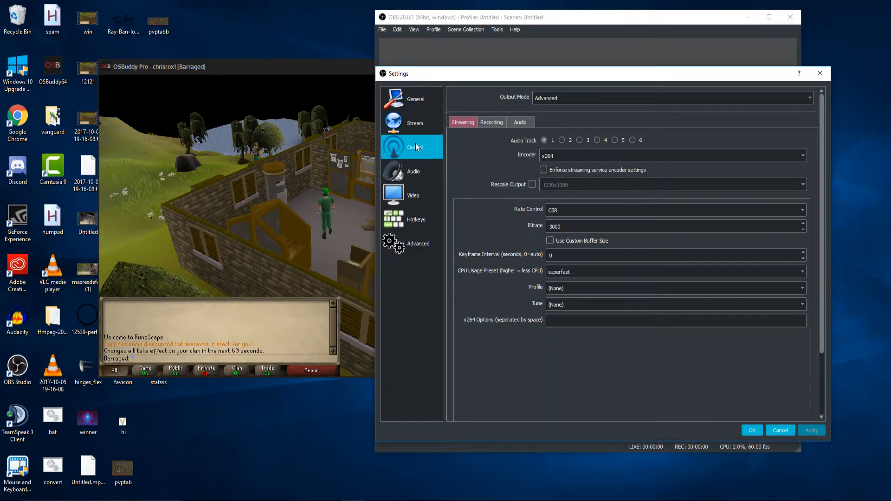
{"action": "left_click", "coordinate": [490, 122]}
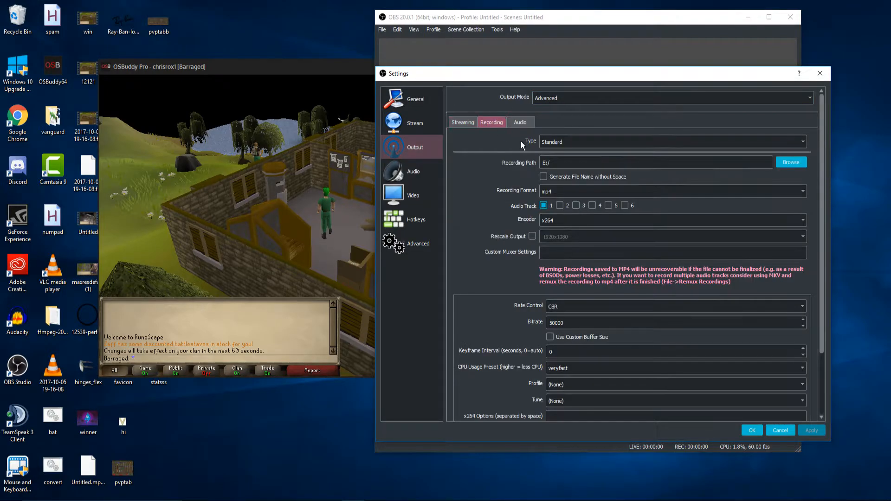
{"action": "left_click_drag", "start_coordinate": [546, 72], "coordinate": [466, 60]}
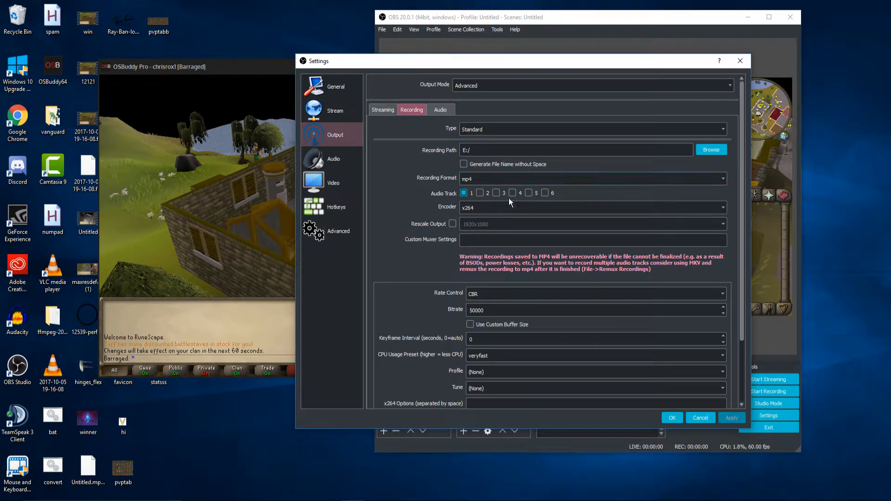
- Set the recording format to flv
{"action": "left_click", "coordinate": [484, 179]}
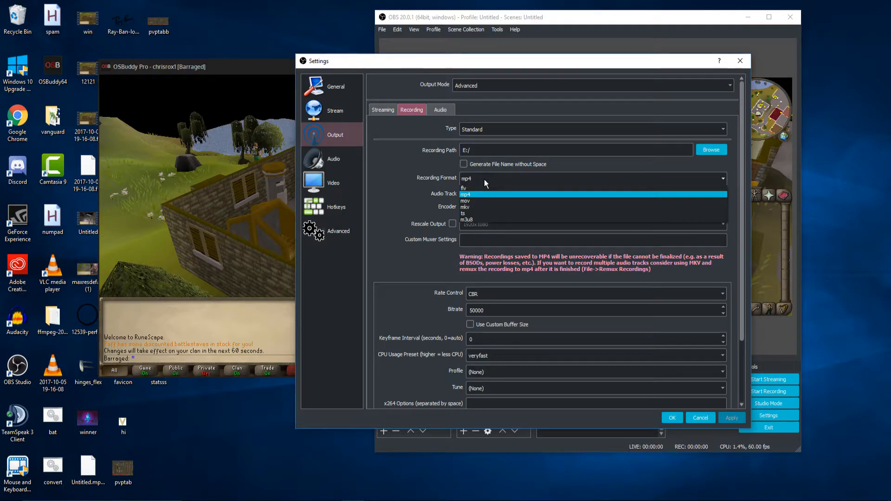
{"action": "left_click", "coordinate": [480, 193]}
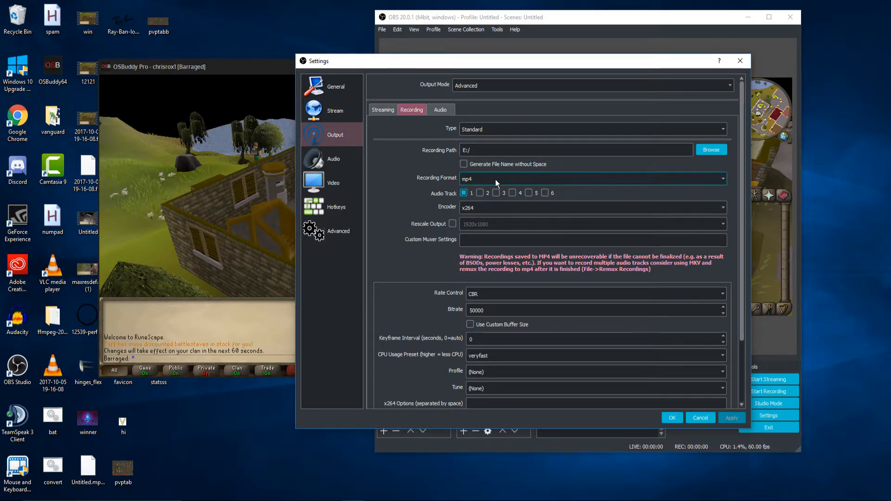
{"action": "left_click", "coordinate": [495, 179]}
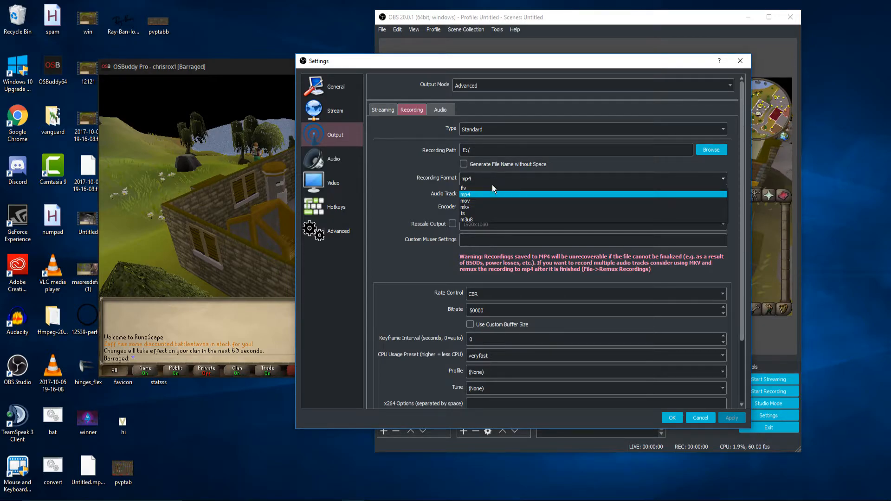
{"action": "left_click", "coordinate": [492, 187]}
{"action": "left_click", "coordinate": [496, 176]}
{"action": "left_click", "coordinate": [496, 177]}
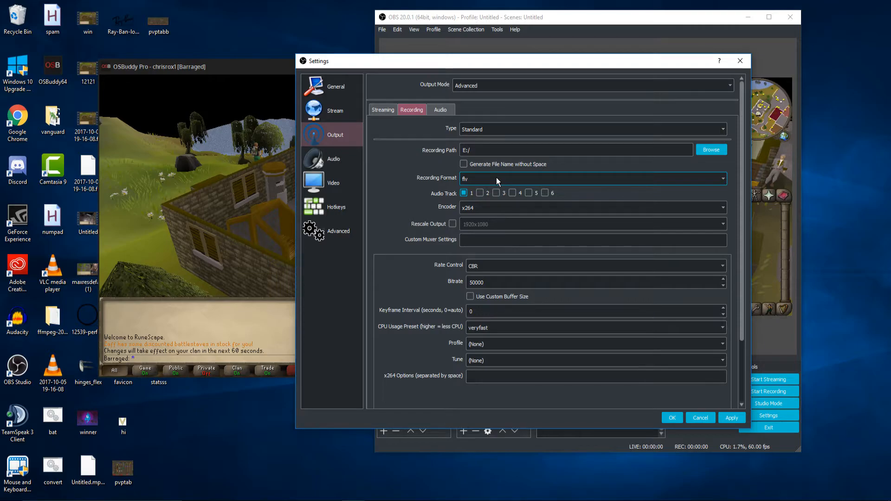
{"action": "left_click", "coordinate": [497, 177]}
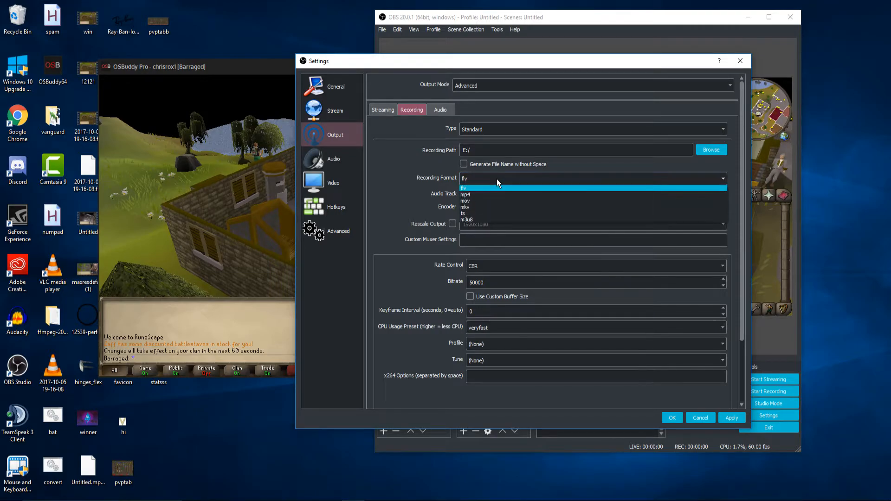
{"action": "left_click", "coordinate": [501, 191]}
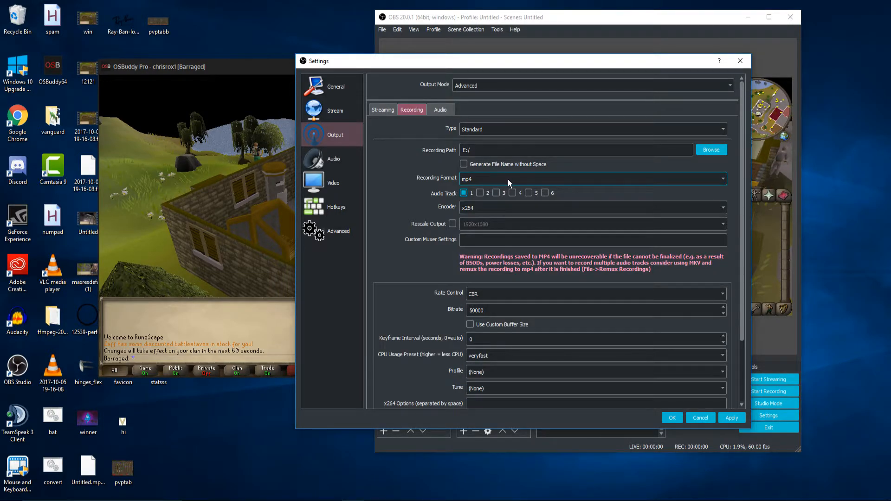
{"action": "left_click", "coordinate": [507, 179]}
{"action": "left_click", "coordinate": [502, 188]}
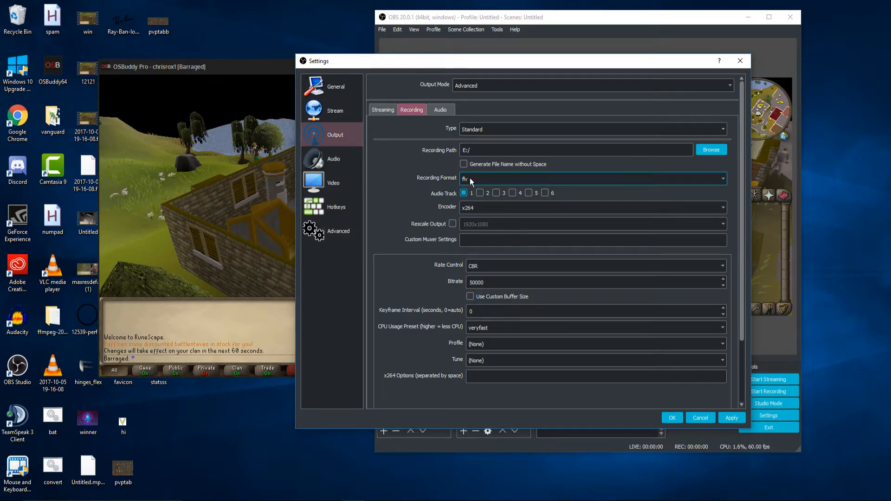
- Select x264 as the recording encoder and review the bitrate value
{"action": "left_click", "coordinate": [485, 207]}
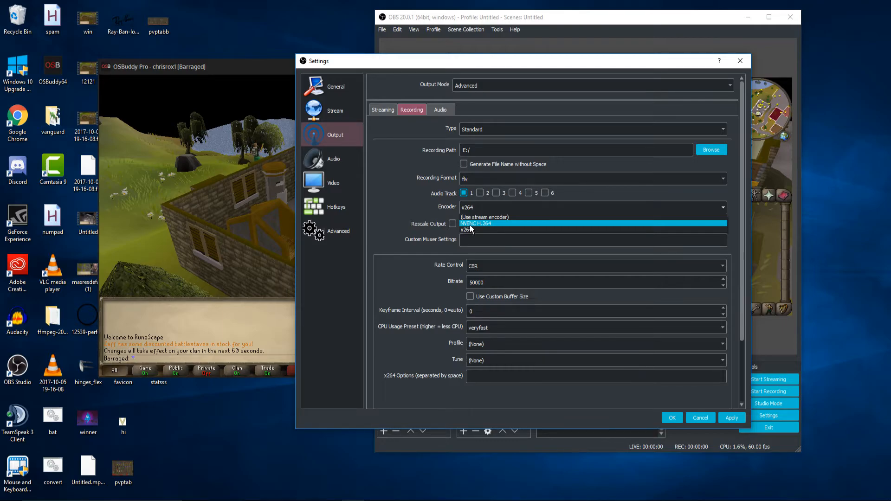
{"action": "left_click", "coordinate": [468, 229]}
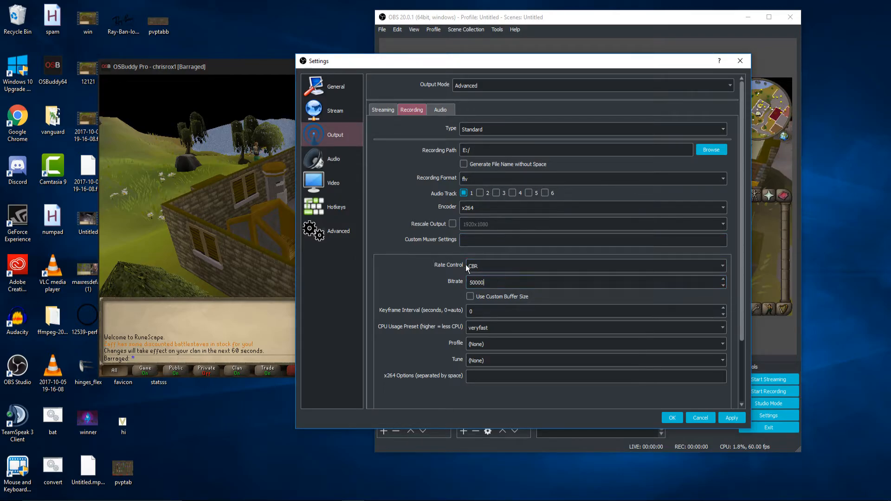
{"action": "double_click", "coordinate": [496, 280]}
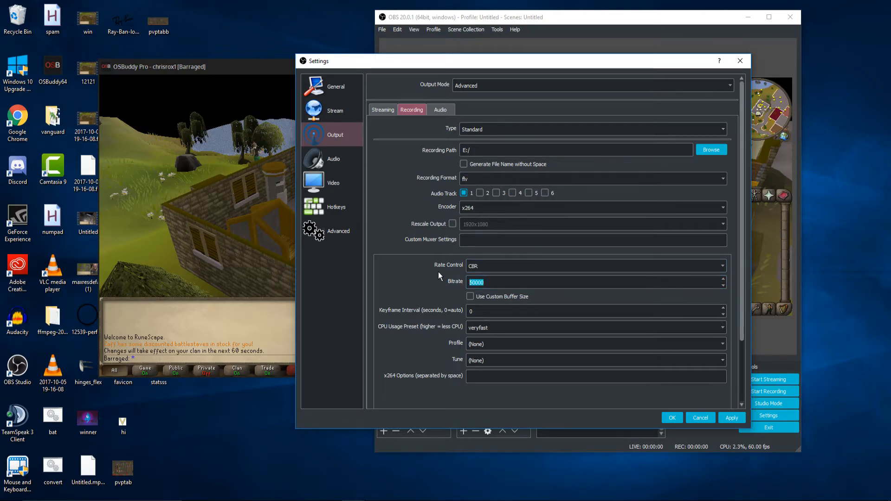
{"action": "left_click", "coordinate": [438, 272]}
{"action": "left_click_drag", "start_coordinate": [492, 282], "coordinate": [446, 284]}
{"action": "left_click", "coordinate": [446, 284]}
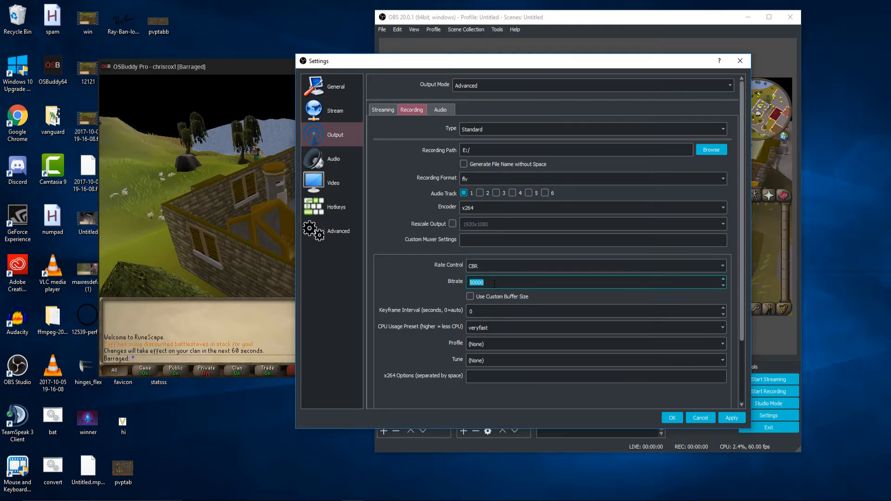
{"action": "left_click", "coordinate": [423, 282]}
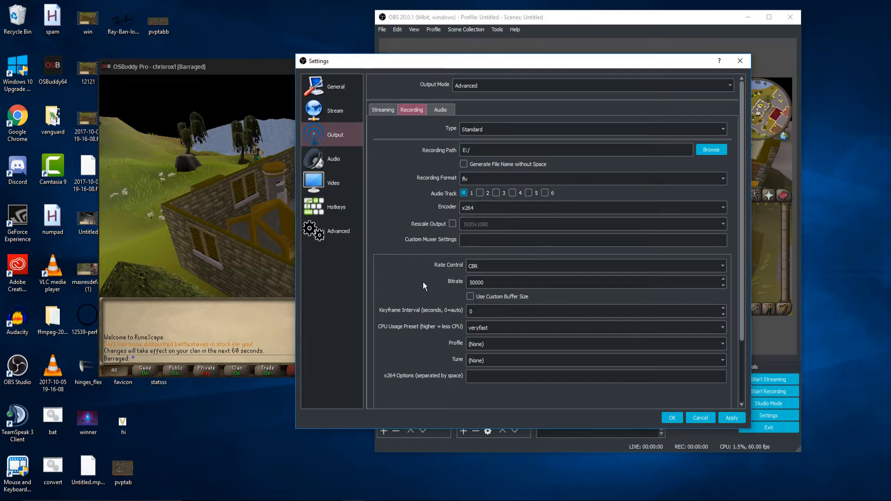
{"action": "double_click", "coordinate": [474, 281]}
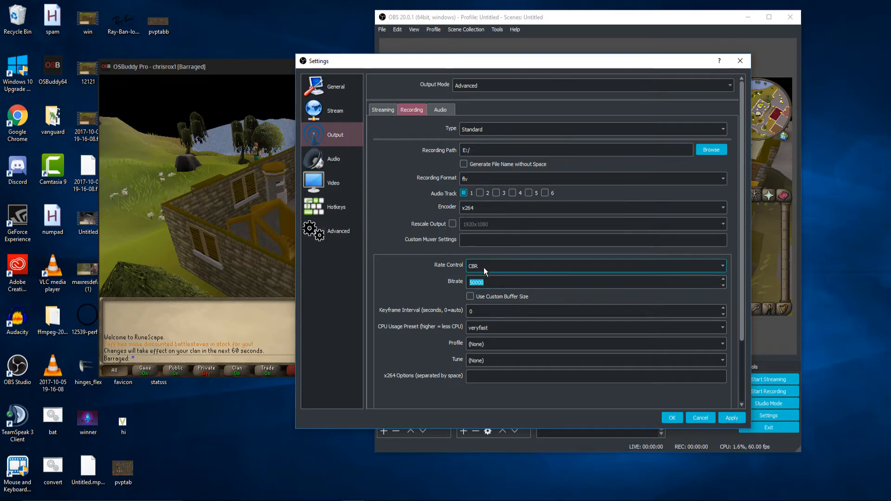
- Set the CPU usage preset to veryfast and apply the recording settings
{"action": "left_click", "coordinate": [482, 327]}
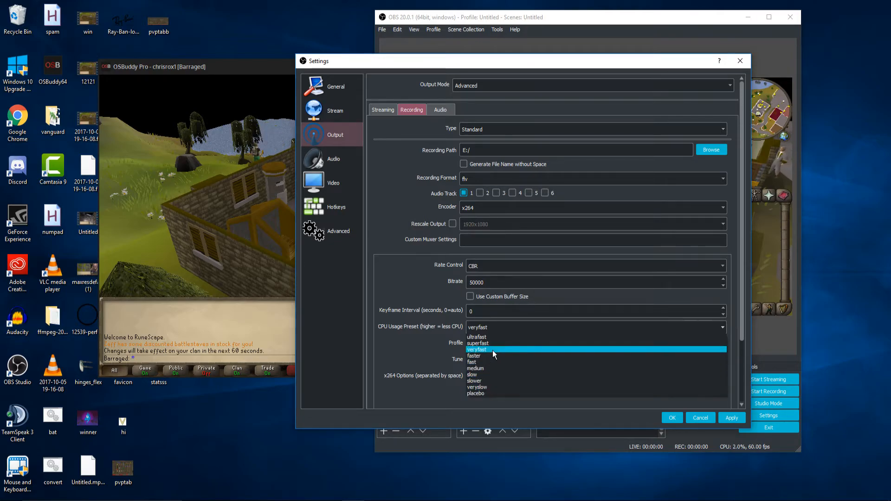
{"action": "left_click", "coordinate": [492, 350]}
{"action": "left_click", "coordinate": [732, 417]}
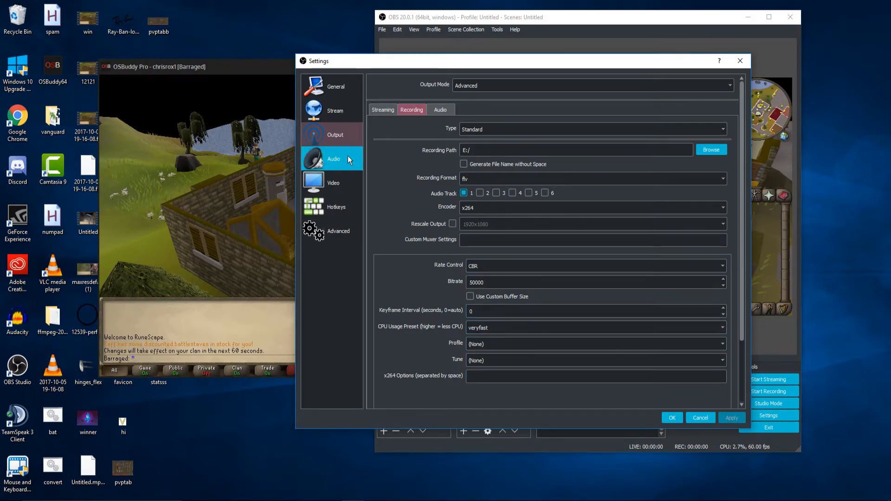
- Review the resolutions in the Video settings and select 60 as the common FPS value
{"action": "left_click", "coordinate": [348, 184]}
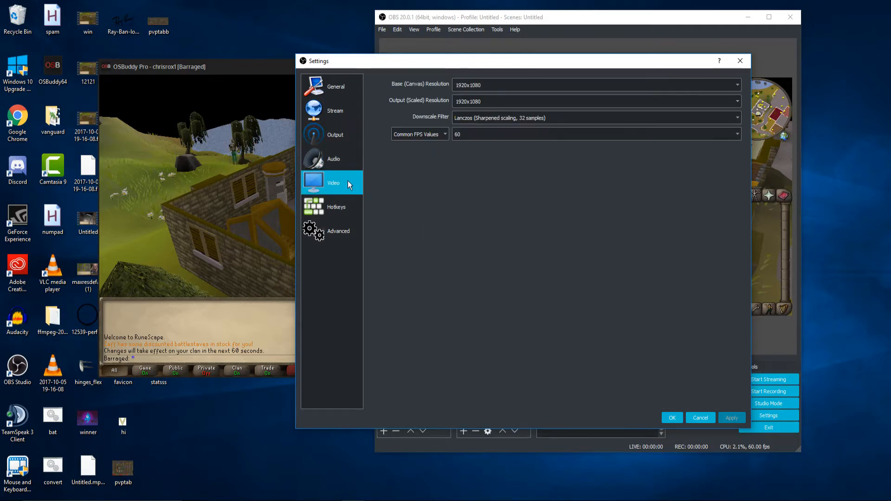
{"action": "key", "text": "Tab"}
{"action": "key", "text": "Tab"}
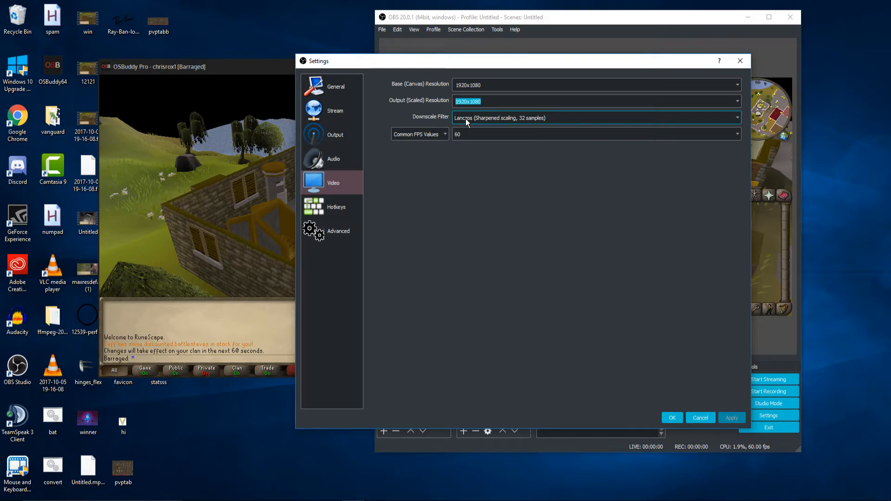
{"action": "left_click", "coordinate": [471, 136]}
{"action": "left_click", "coordinate": [470, 135]}
{"action": "left_click", "coordinate": [470, 135]}
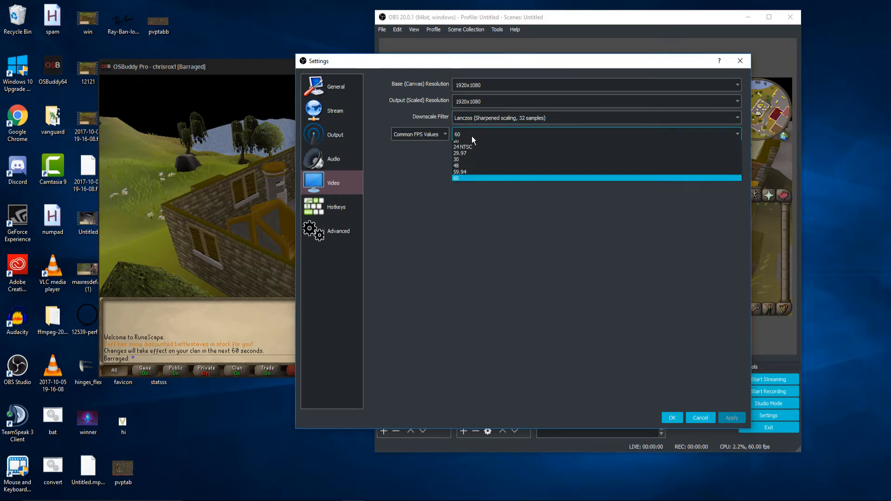
{"action": "left_click", "coordinate": [456, 187]}
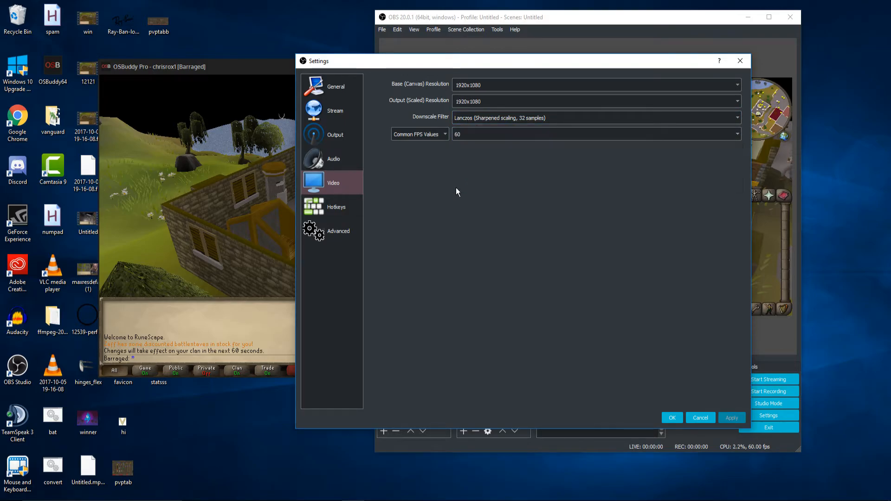
{"action": "left_click", "coordinate": [461, 133]}
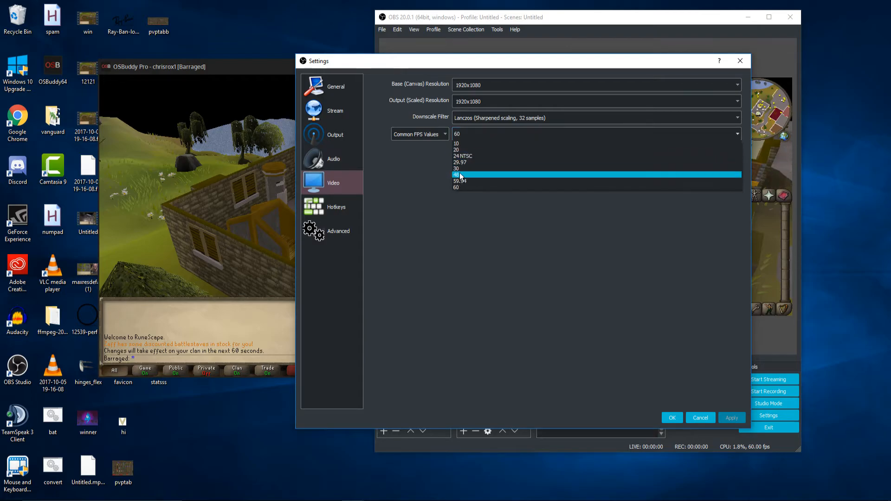
{"action": "left_click", "coordinate": [463, 130]}
{"action": "left_click", "coordinate": [464, 133]}
{"action": "left_click", "coordinate": [463, 133]}
- Review the process priority and YUV color space in the Advanced settings, and select Partial as the YUV color range
{"action": "left_click", "coordinate": [347, 228]}
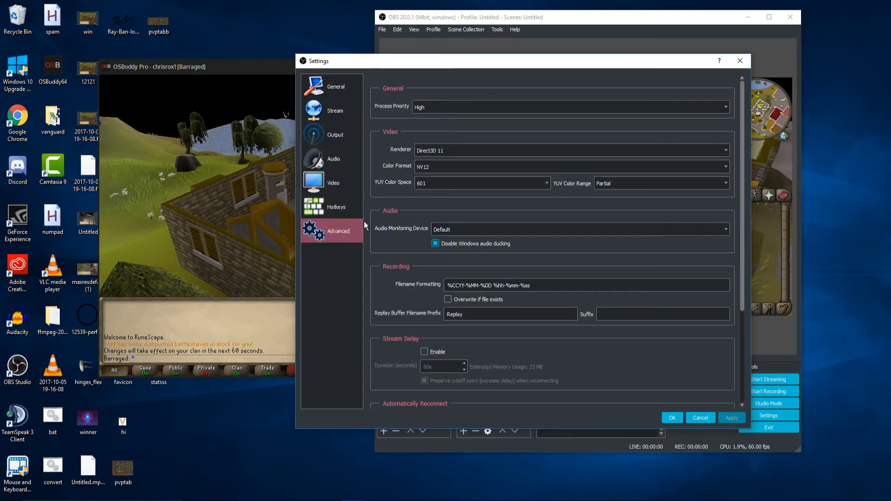
{"action": "left_click", "coordinate": [474, 108]}
{"action": "left_click", "coordinate": [474, 107]}
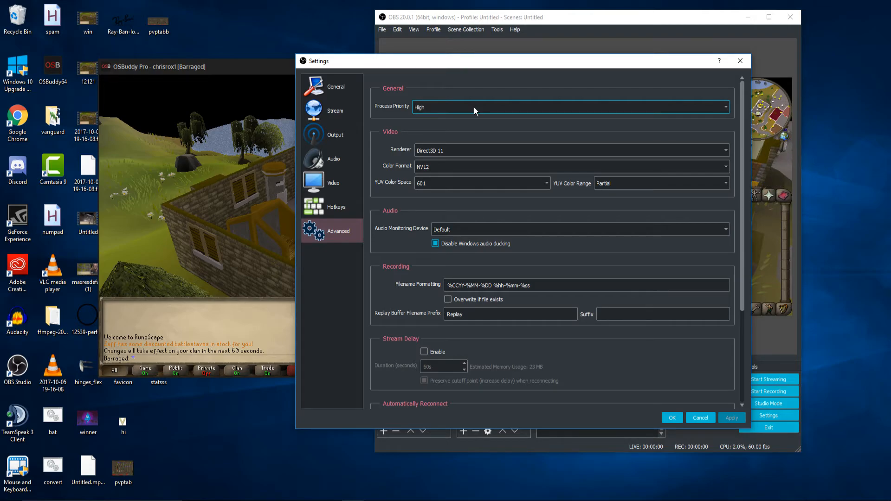
{"action": "left_click", "coordinate": [422, 182]}
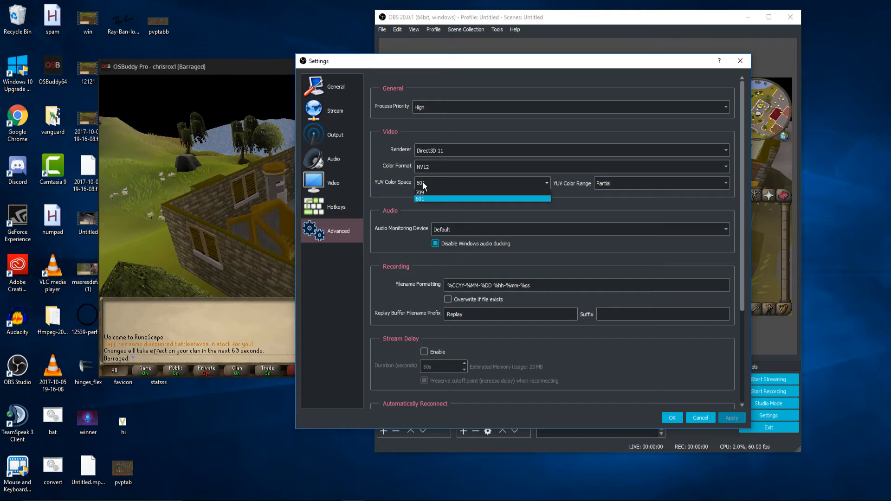
{"action": "left_click", "coordinate": [422, 182]}
{"action": "left_click", "coordinate": [493, 182]}
{"action": "left_click", "coordinate": [493, 182]}
{"action": "left_click", "coordinate": [606, 184]}
{"action": "left_click", "coordinate": [606, 184]}
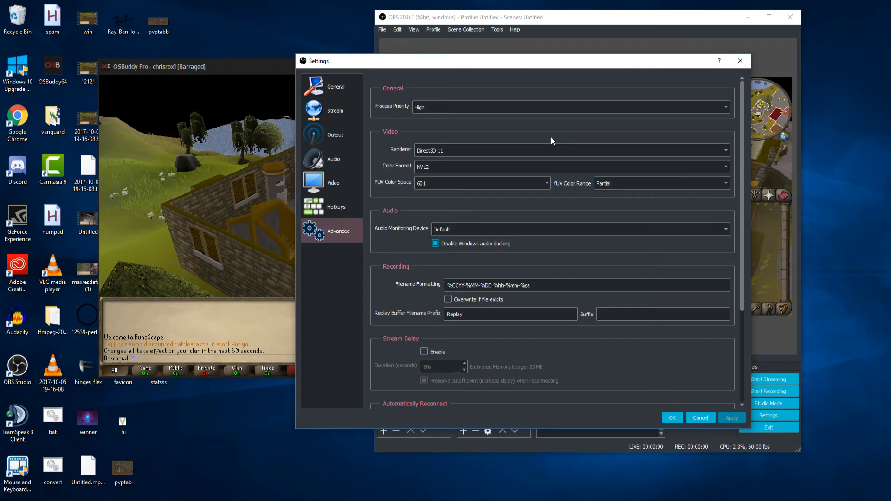
{"action": "left_click", "coordinate": [601, 184]}
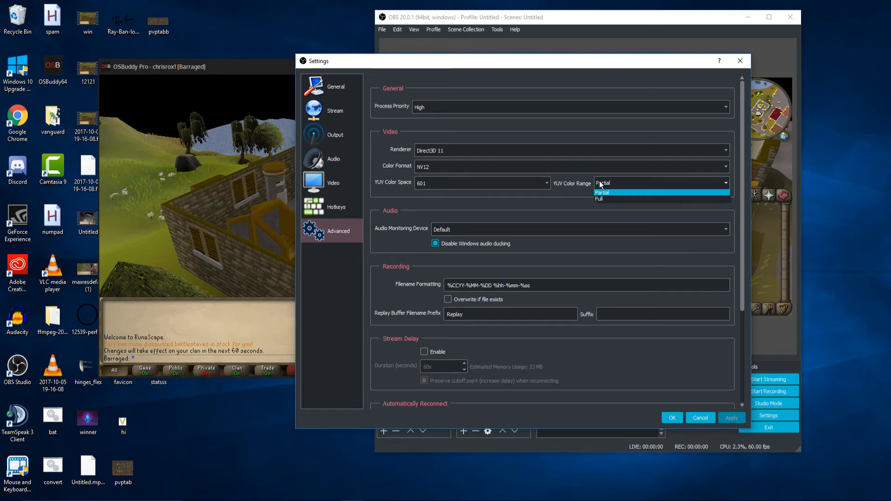
{"action": "left_click", "coordinate": [633, 191]}
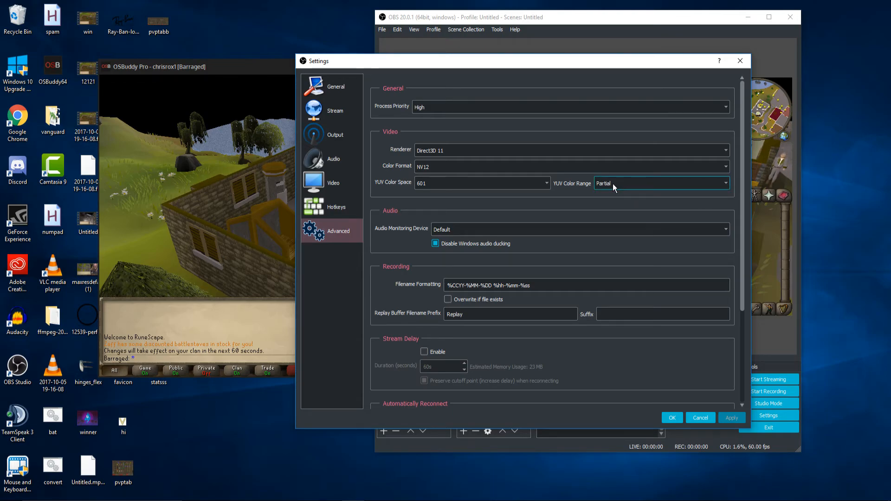
- Reposition the Settings window, view the General settings and accept the settings to close the dialog
{"action": "left_click_drag", "start_coordinate": [491, 63], "coordinate": [278, 69]}
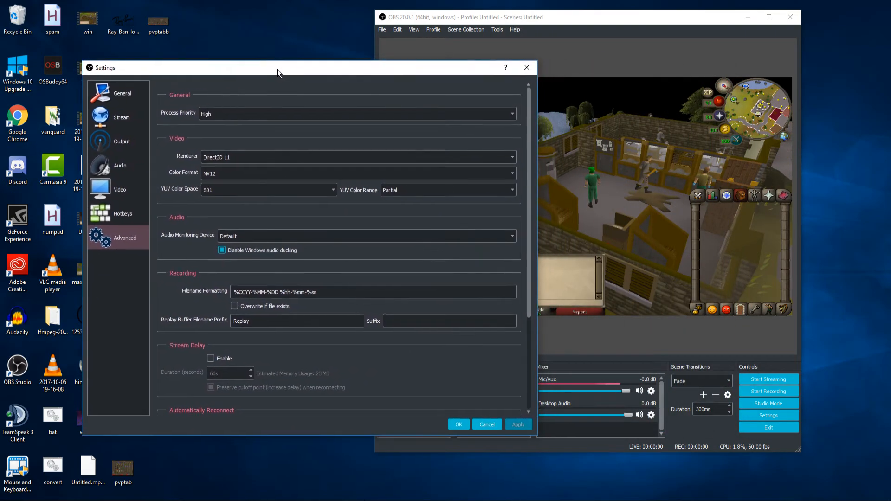
{"action": "left_click_drag", "start_coordinate": [365, 72], "coordinate": [559, 135]}
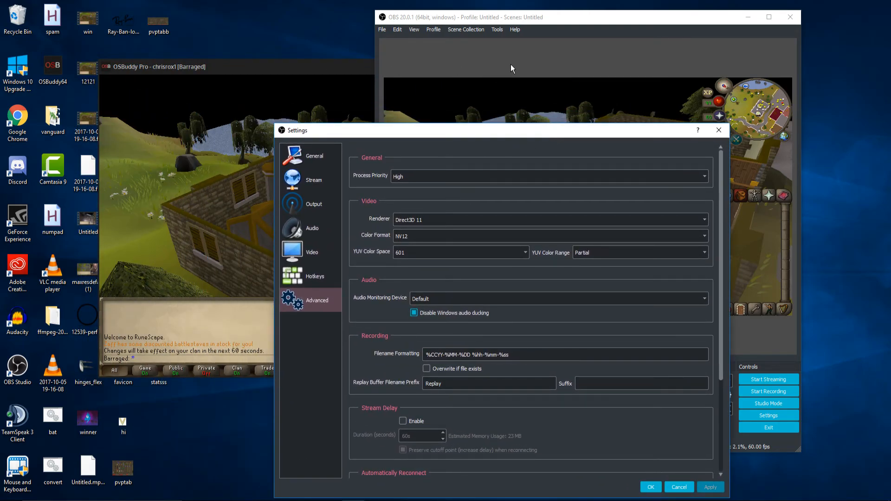
{"action": "left_click_drag", "start_coordinate": [521, 136], "coordinate": [524, 81]}
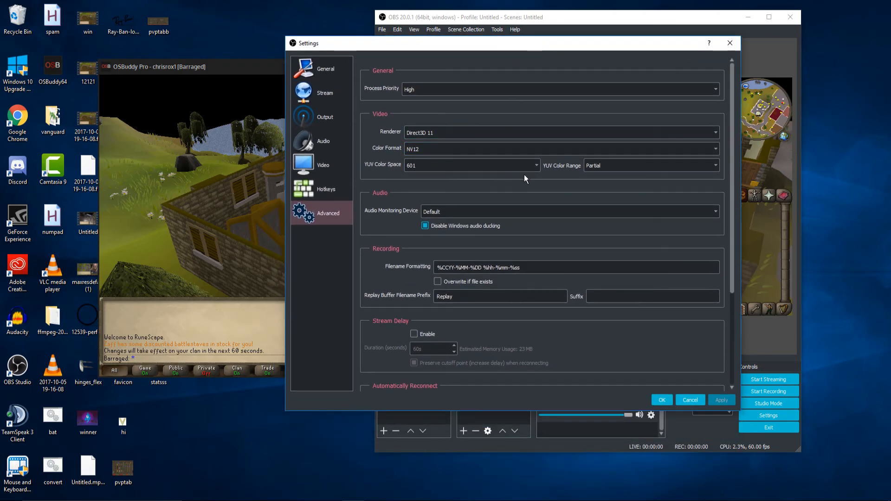
{"action": "left_click", "coordinate": [536, 166]}
{"action": "left_click", "coordinate": [535, 165]}
{"action": "left_click", "coordinate": [327, 68]}
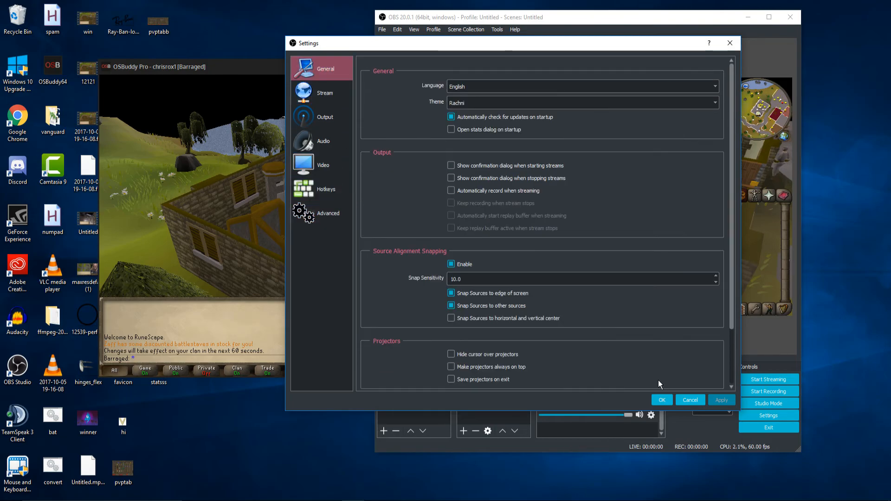
{"action": "left_click", "coordinate": [662, 399]}
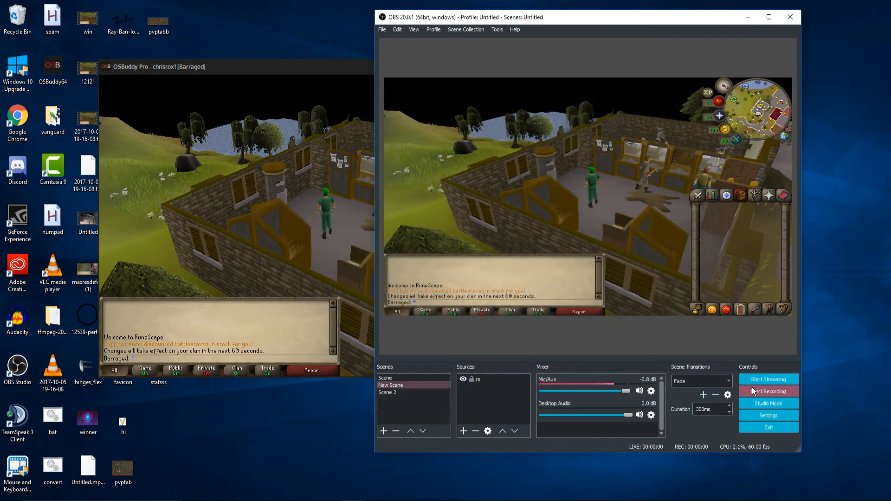
- Reopen the settings to examine the Output recording options, and close them without changes
{"action": "left_click", "coordinate": [768, 415]}
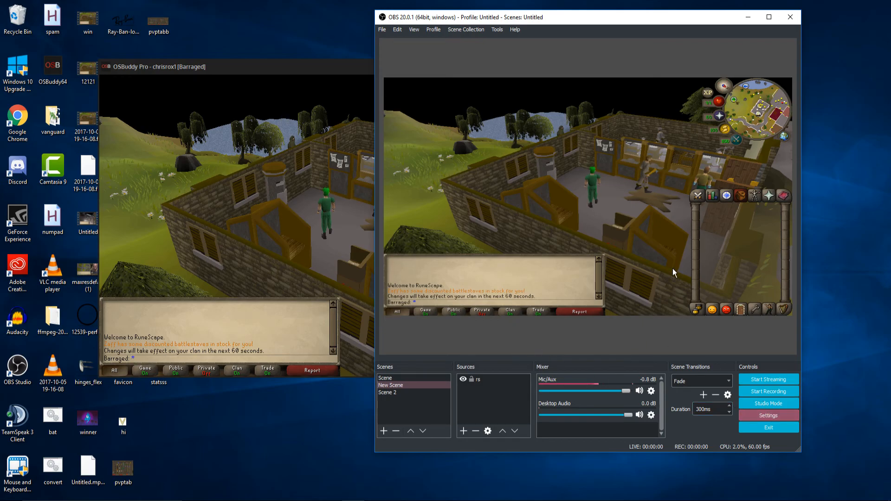
{"action": "left_click", "coordinate": [404, 123]}
{"action": "left_click", "coordinate": [479, 100]}
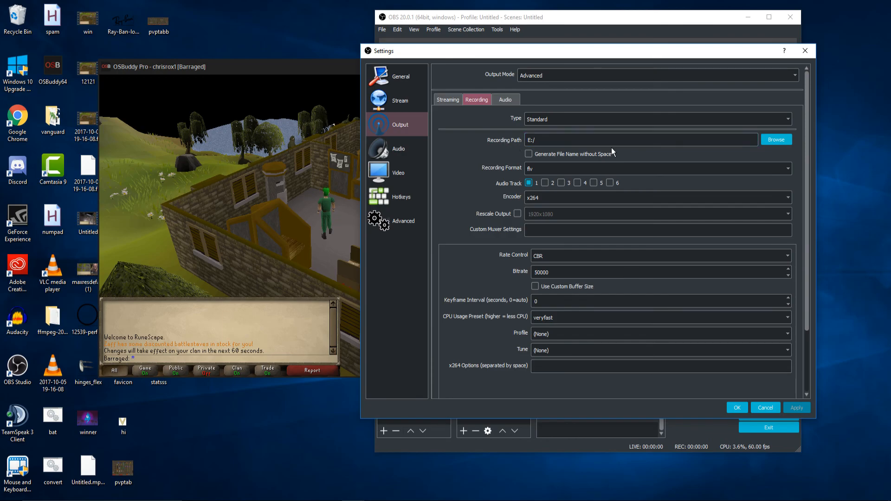
{"action": "left_click", "coordinate": [806, 48]}
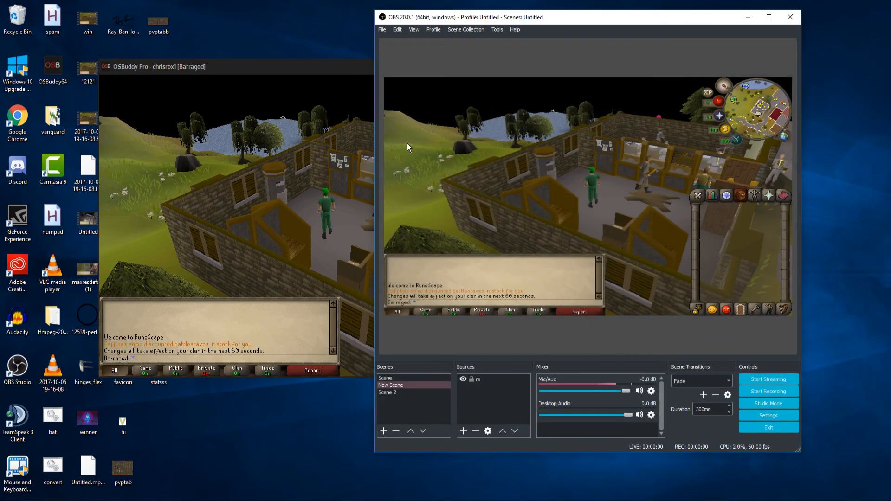
- Switch to the OSBuddy game window and rotate the game camera to check the live capture in the OBS preview
{"action": "left_click", "coordinate": [345, 291]}
{"action": "left_click_drag", "start_coordinate": [331, 146], "coordinate": [354, 231]}
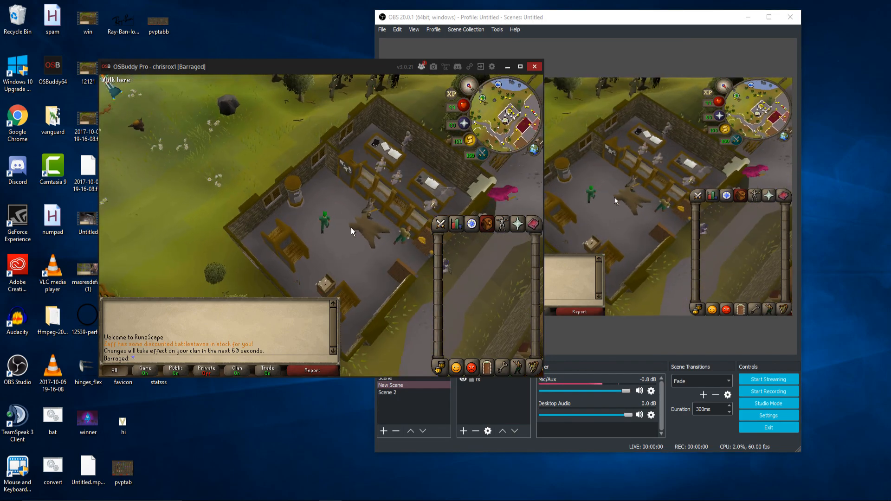